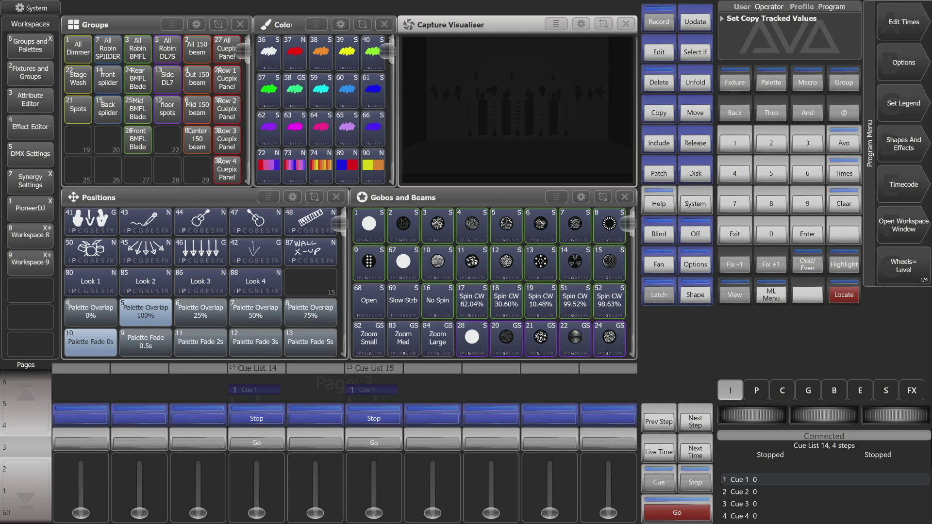
# Step: Raise Cue List 15 to full, step through its cues to Cue 3, then release it
pyautogui.moveTo(374, 512)
pyautogui.mouseDown()
pyautogui.moveTo(385, 489)
pyautogui.moveTo(381, 452)
pyautogui.mouseUp()
pyautogui.click(678, 511)
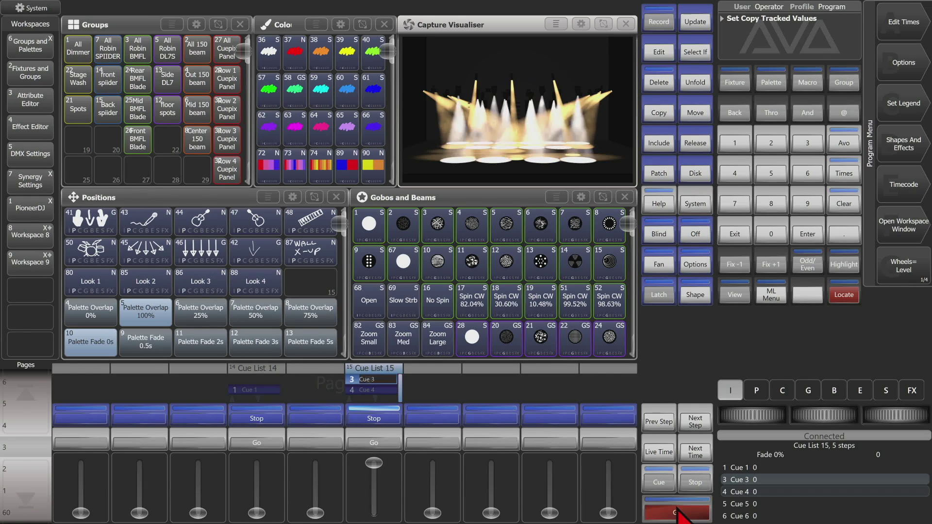
pyautogui.click(678, 511)
pyautogui.click(677, 511)
pyautogui.click(678, 510)
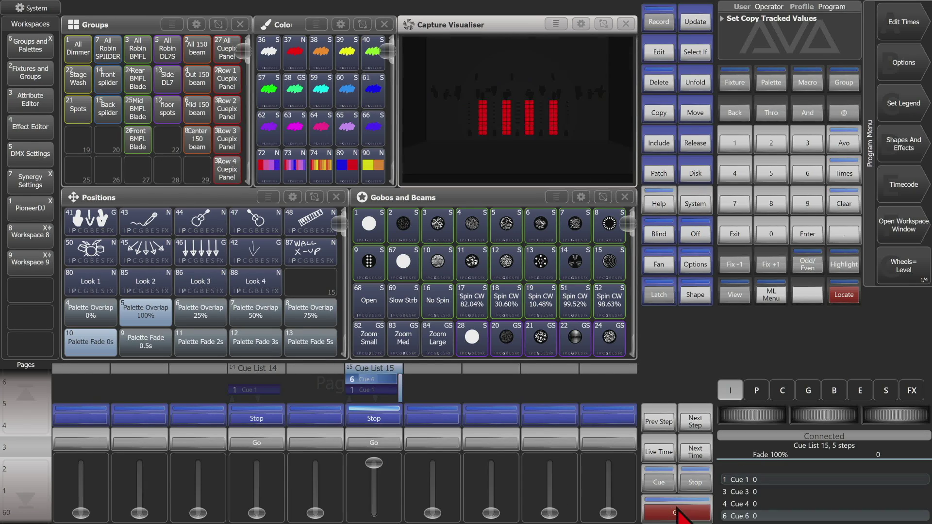
pyautogui.click(678, 511)
pyautogui.click(677, 511)
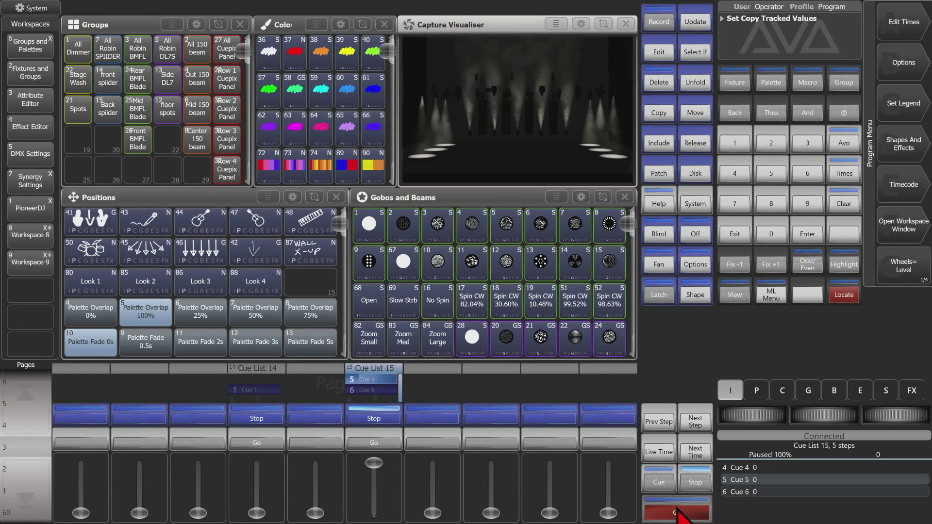
pyautogui.click(677, 511)
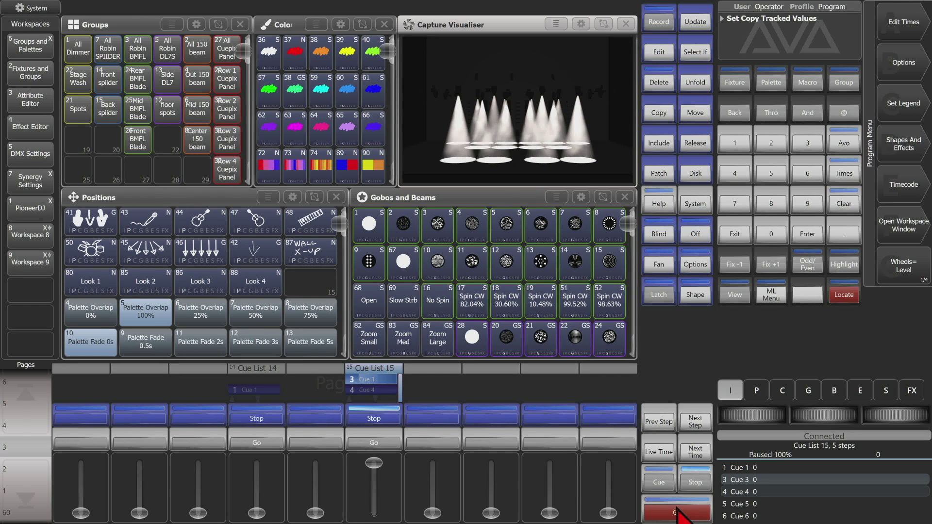
pyautogui.click(694, 146)
pyautogui.click(695, 146)
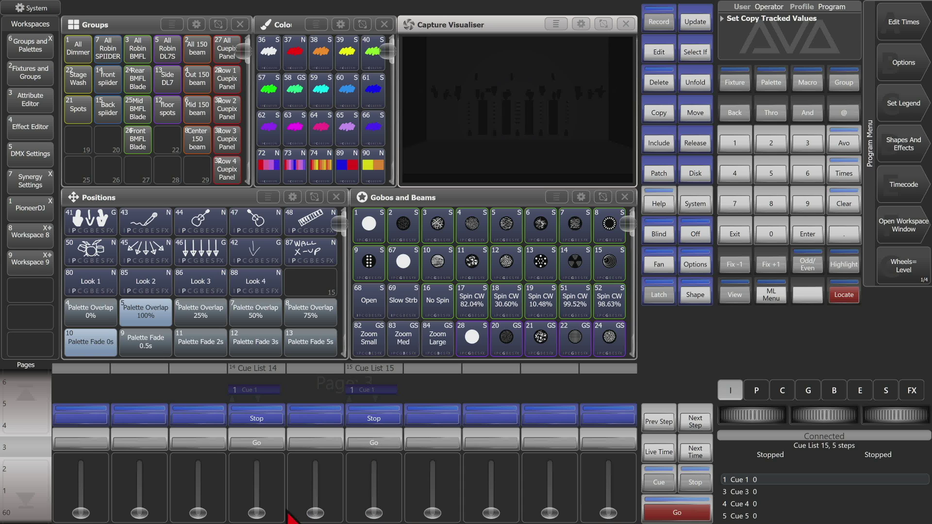
# Step: Raise Cue List 14 to full, step through its cues from Cue 1, then release it
pyautogui.moveTo(262, 513)
pyautogui.mouseDown()
pyautogui.moveTo(312, 479)
pyautogui.moveTo(322, 442)
pyautogui.mouseUp()
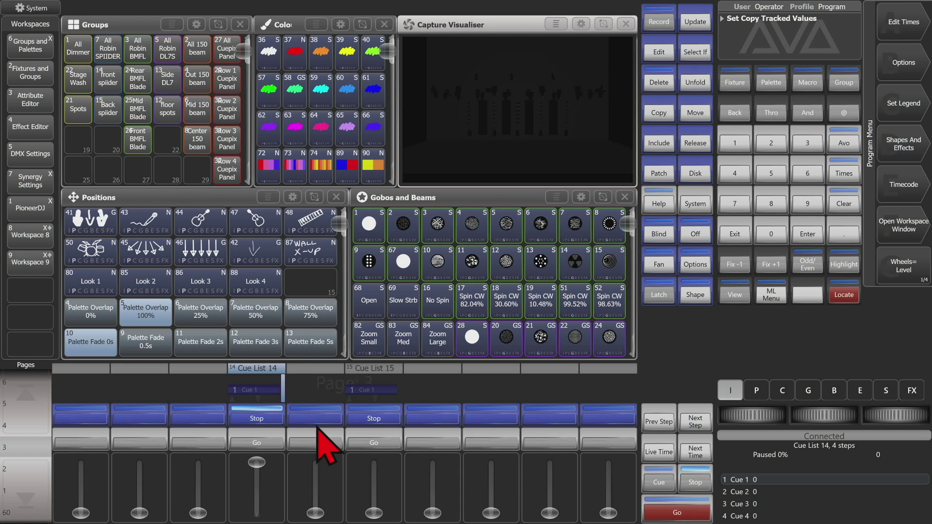
pyautogui.click(665, 514)
pyautogui.click(676, 514)
pyautogui.click(676, 514)
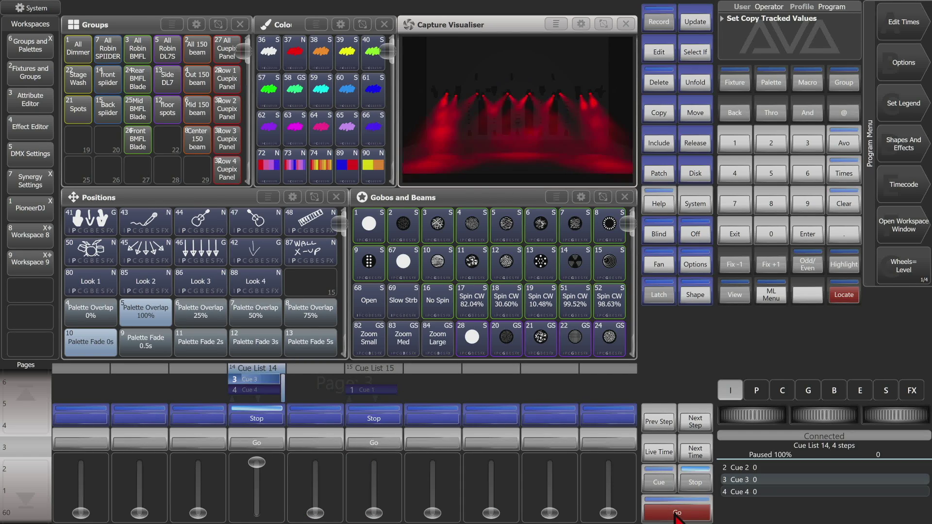
pyautogui.click(676, 514)
pyautogui.click(676, 515)
pyautogui.click(676, 514)
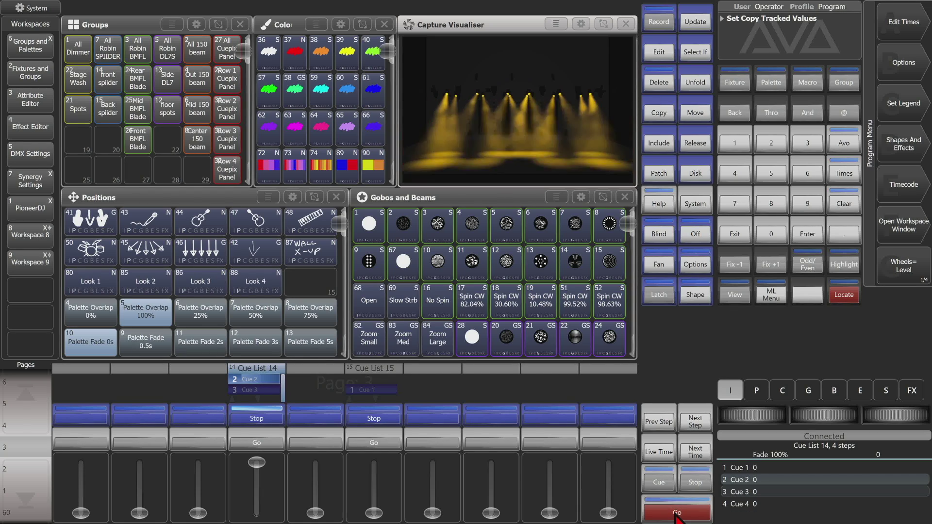
pyautogui.click(676, 514)
pyautogui.click(676, 515)
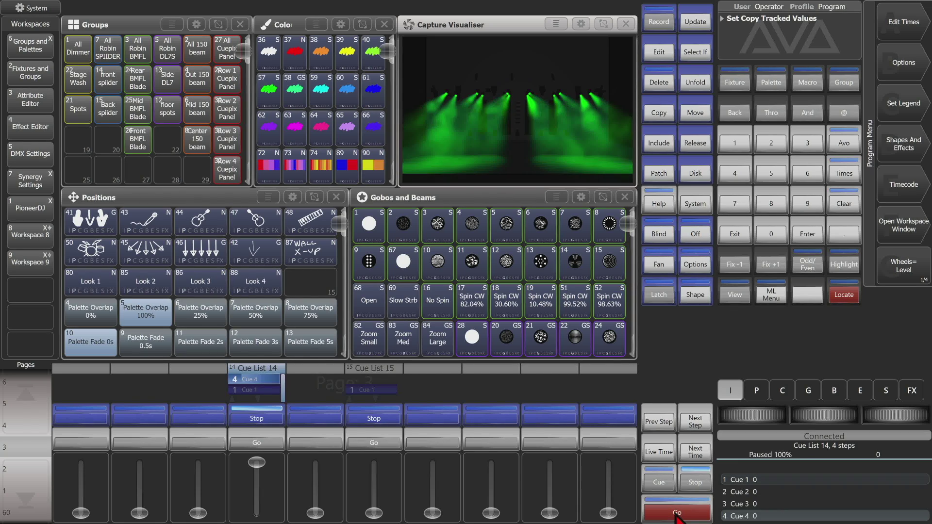
pyautogui.click(692, 148)
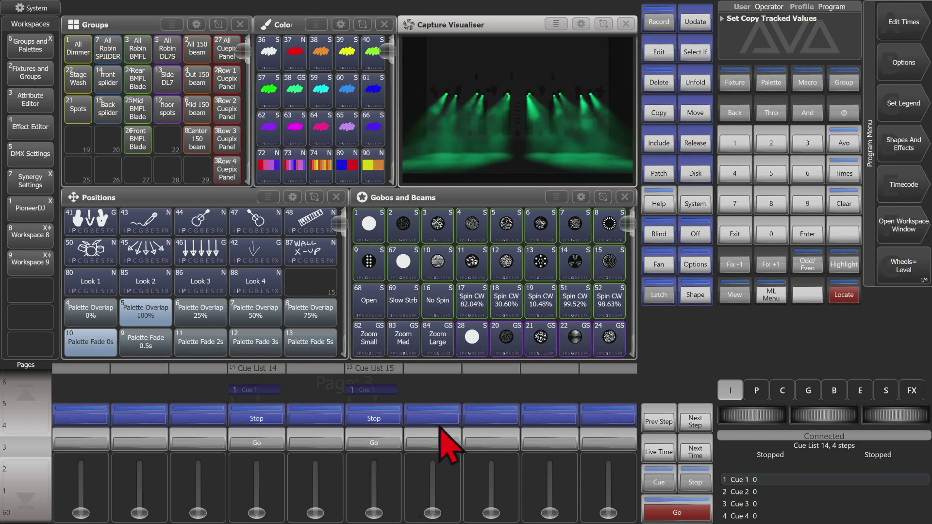
# Step: Copy Cue List 15's Cues 1–5 into Cue List 14 between Cue 2 and Cue 3
pyautogui.click(385, 395)
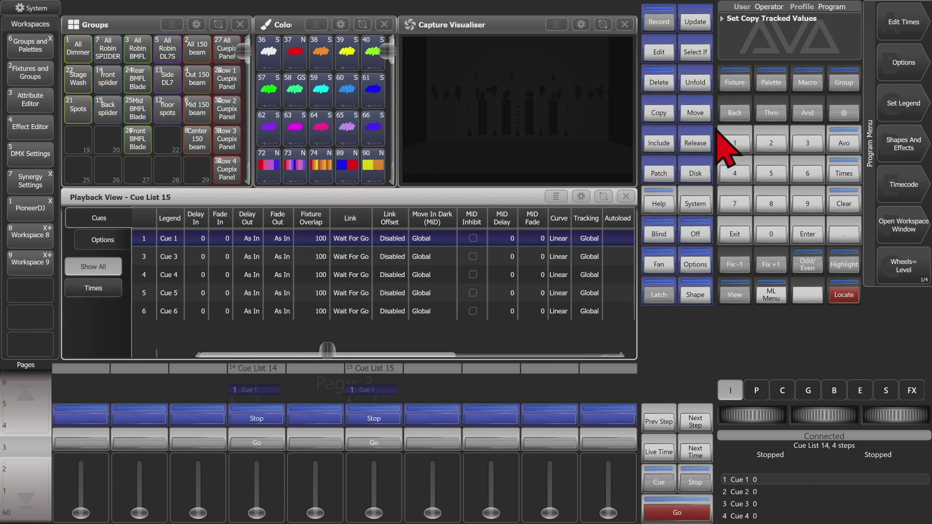
pyautogui.click(659, 116)
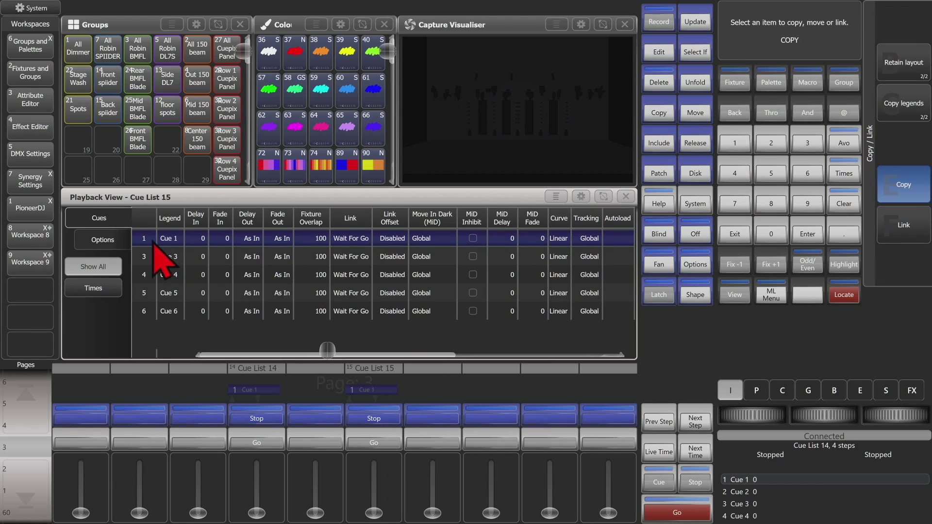
pyautogui.moveTo(144, 239); pyautogui.dragTo(146, 303)
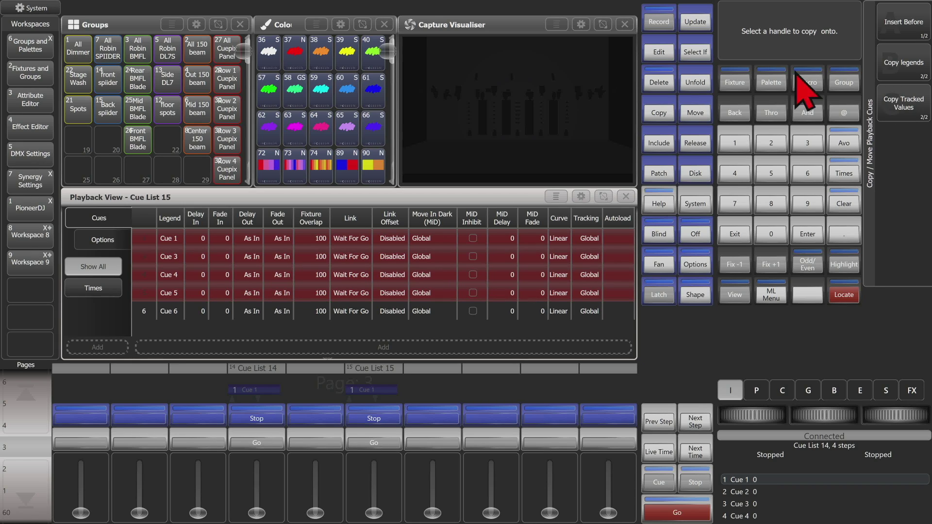
pyautogui.click(735, 295)
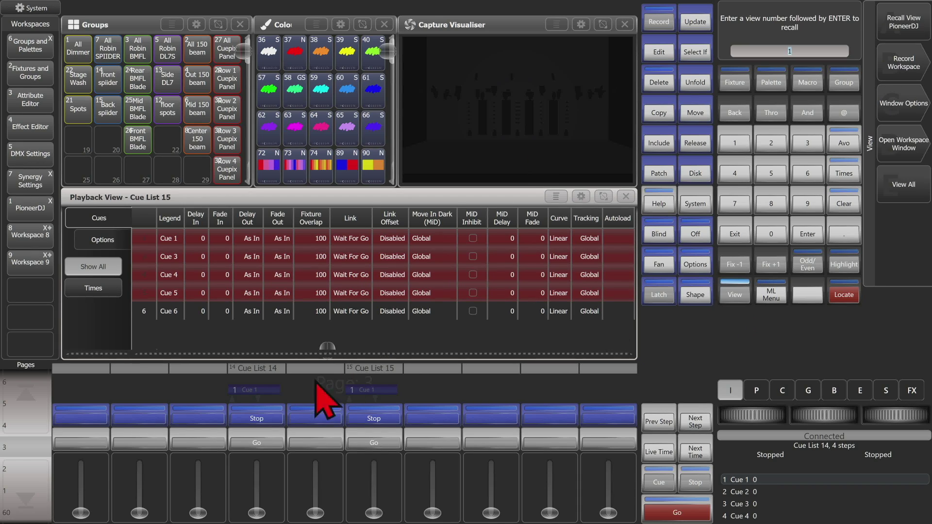
pyautogui.click(267, 391)
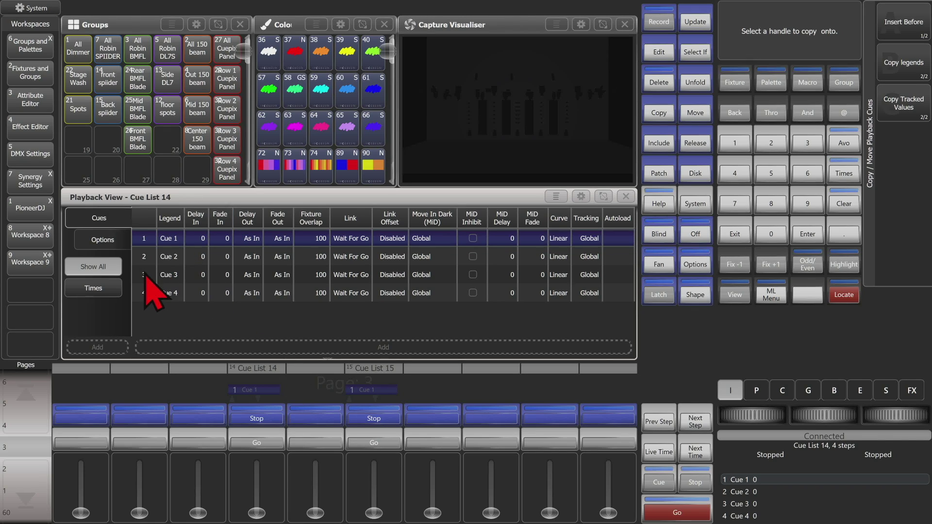
pyautogui.click(223, 369)
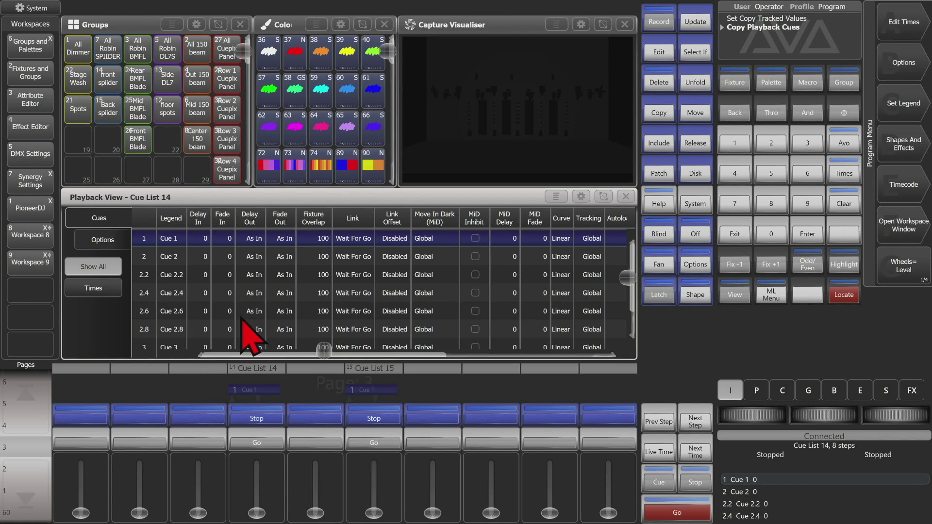
# Step: Raise Cue List 14 to full and step from Cue 1 through Cues 2.4, 2.6 and 2.8
pyautogui.scroll(-2, 187, 308)
pyautogui.scroll(2, 187, 311)
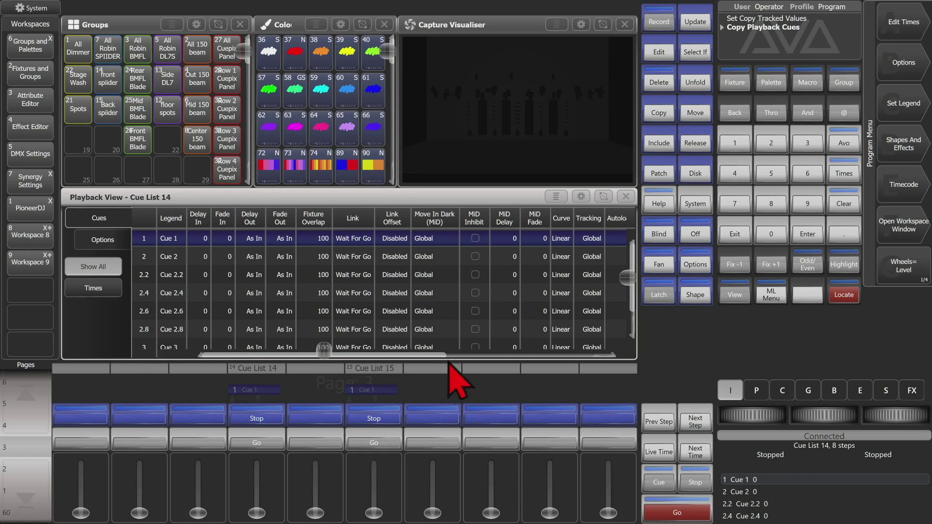
pyautogui.moveTo(256, 512); pyautogui.dragTo(253, 414)
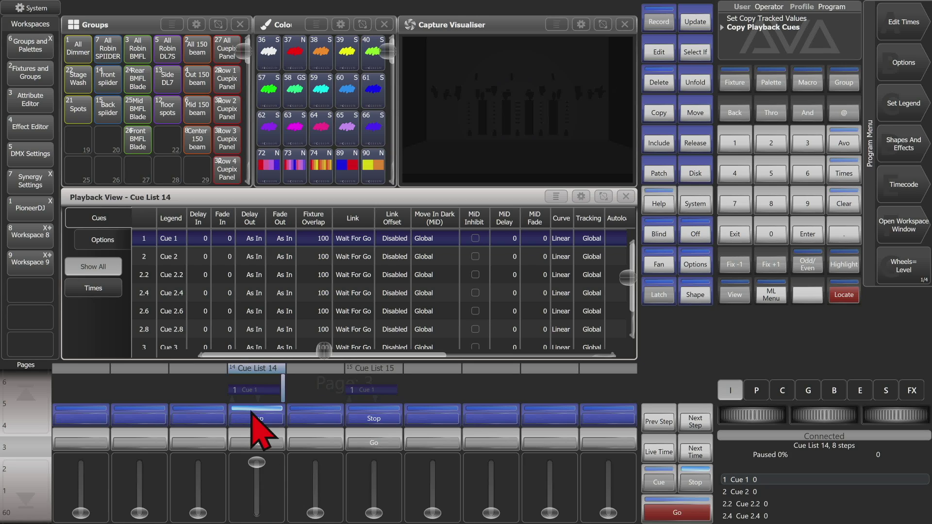
pyautogui.click(662, 507)
pyautogui.click(662, 507)
pyautogui.click(662, 507)
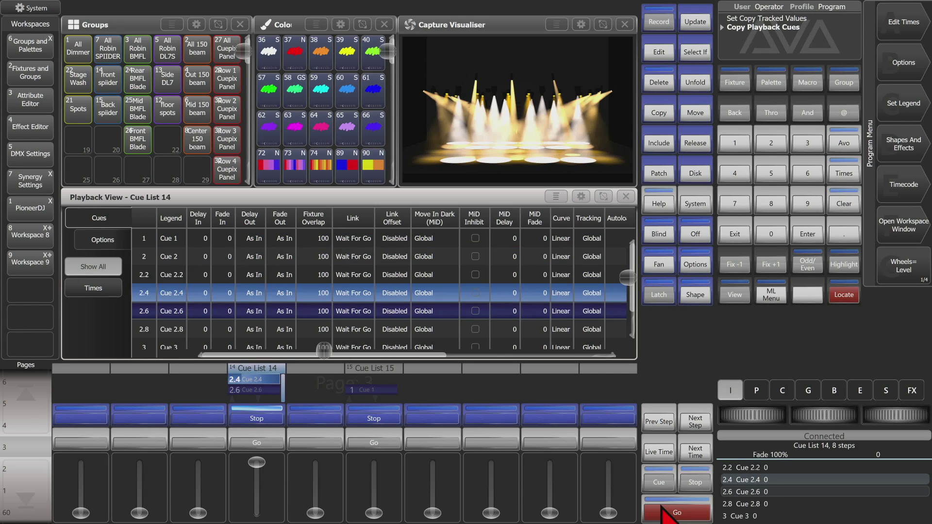
pyautogui.click(662, 507)
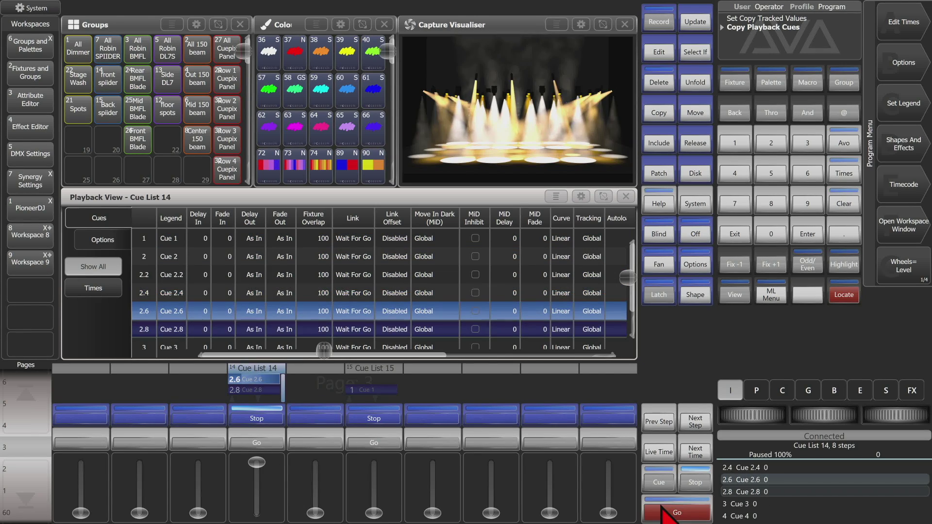
pyautogui.click(662, 506)
# Step: Keep cycling Cue List 14 through Cue 3 and round again, stopping on Cue 2.6
pyautogui.click(662, 507)
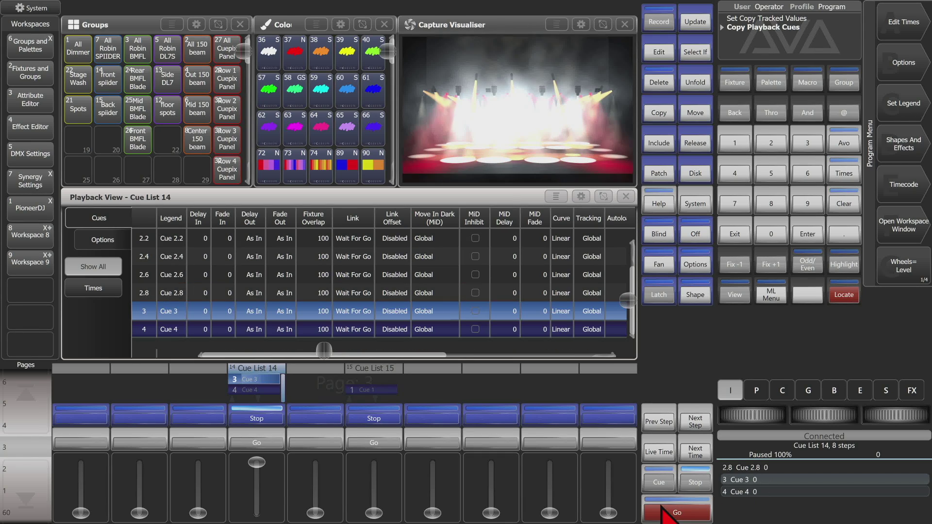
pyautogui.click(662, 507)
pyautogui.click(662, 507)
pyautogui.click(661, 507)
pyautogui.click(662, 507)
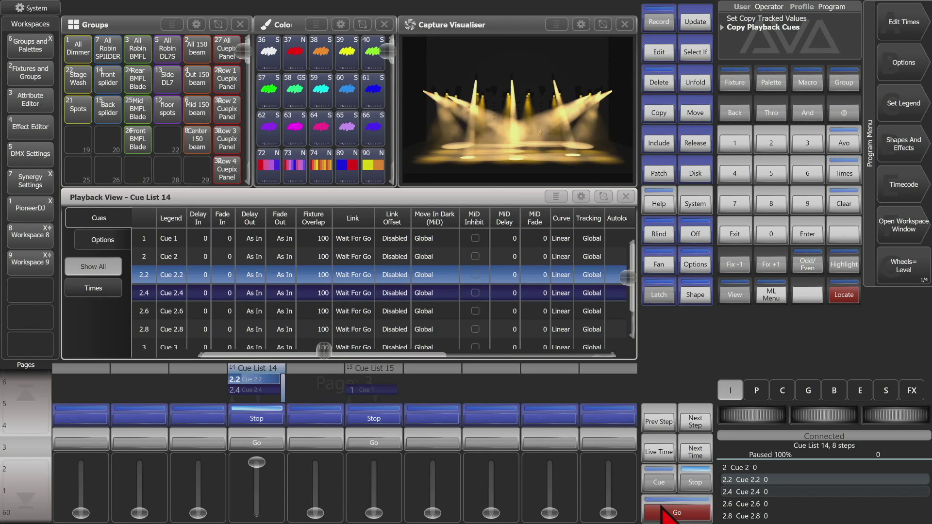
pyautogui.click(662, 507)
pyautogui.click(662, 507)
pyautogui.click(662, 507)
pyautogui.click(661, 507)
pyautogui.click(662, 507)
pyautogui.click(662, 507)
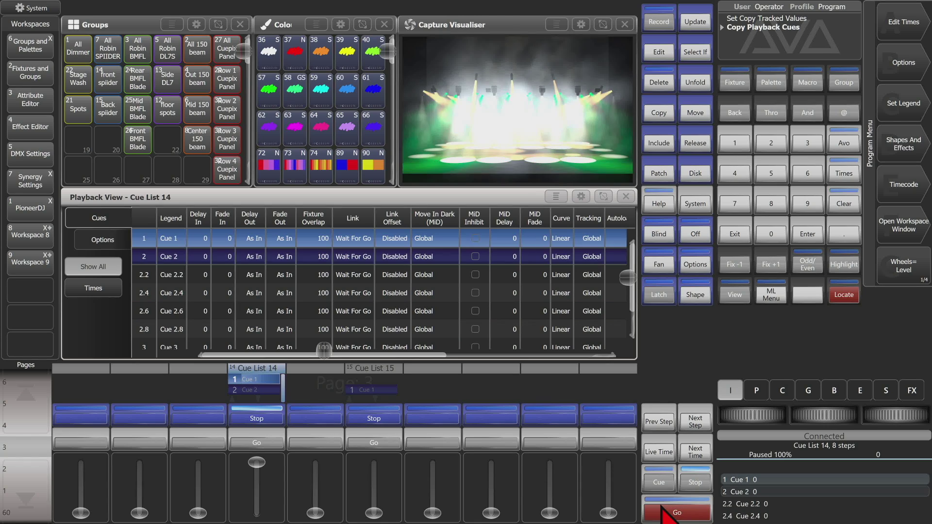
pyautogui.click(661, 507)
pyautogui.click(662, 506)
pyautogui.click(662, 507)
pyautogui.click(662, 507)
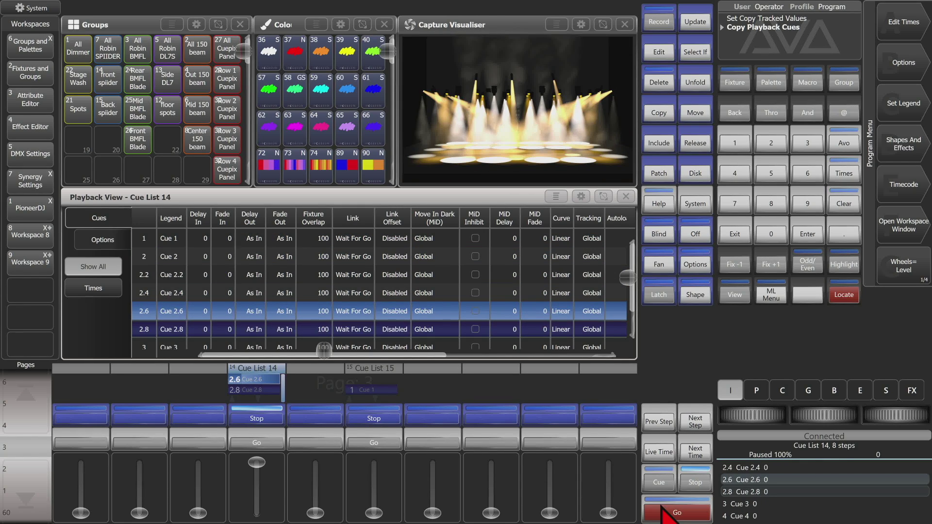
# Step: Delete the in-between Cues 2.2 through 2.8 from Cue List 14
pyautogui.click(658, 82)
pyautogui.moveTo(150, 276); pyautogui.dragTo(148, 336)
pyautogui.click(895, 38)
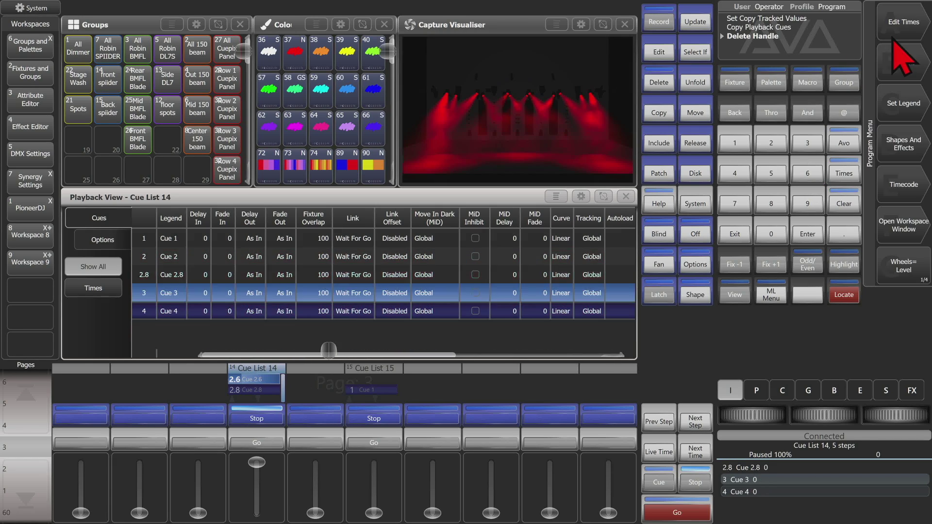
# Step: Copy all of Cue List 15's cues without tracked values into Cue List 14 after Cue 1
pyautogui.click(374, 401)
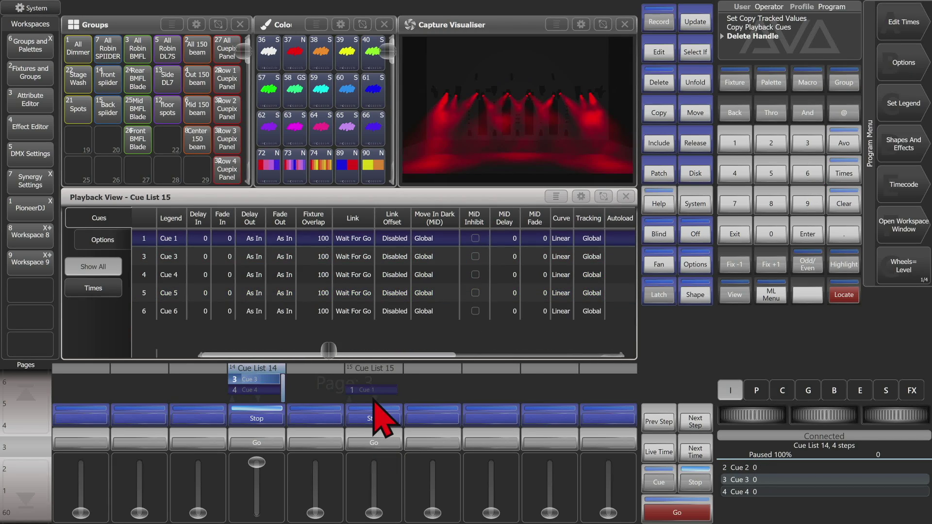
pyautogui.click(661, 113)
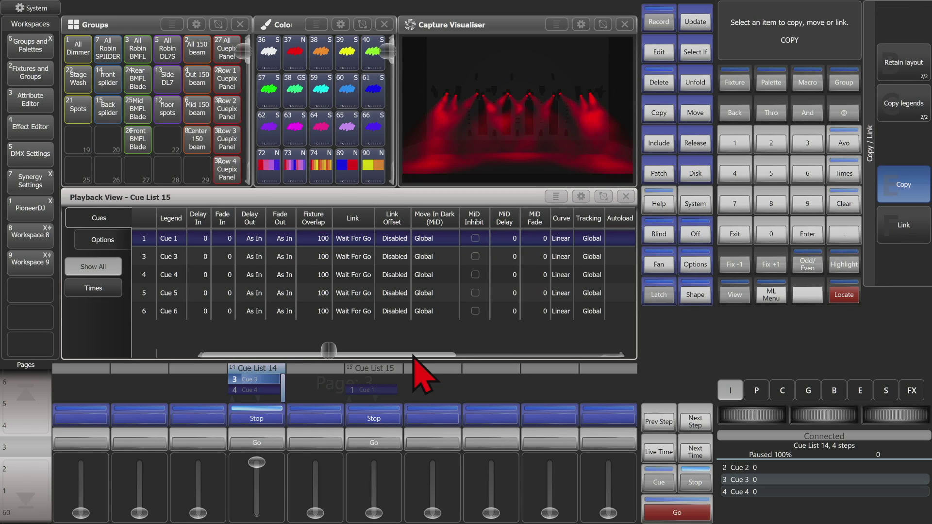
pyautogui.moveTo(141, 238); pyautogui.dragTo(142, 313)
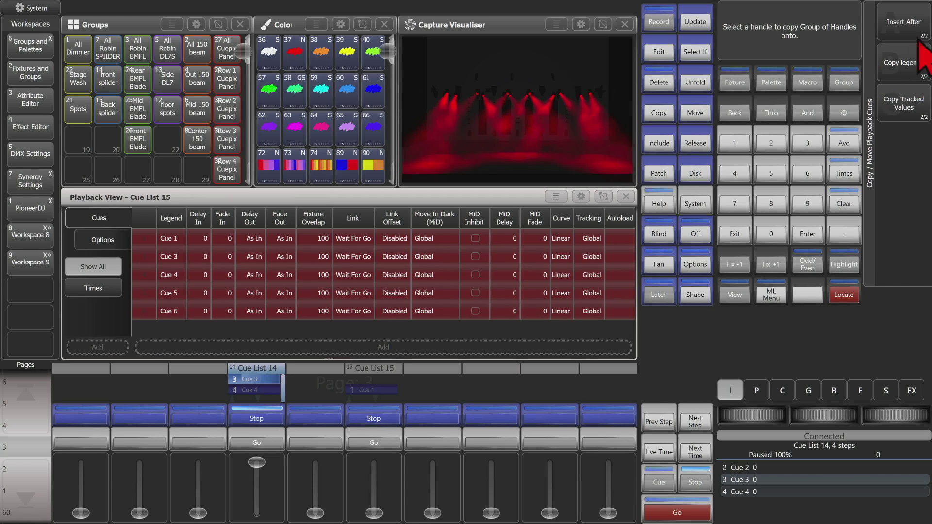
pyautogui.click(904, 107)
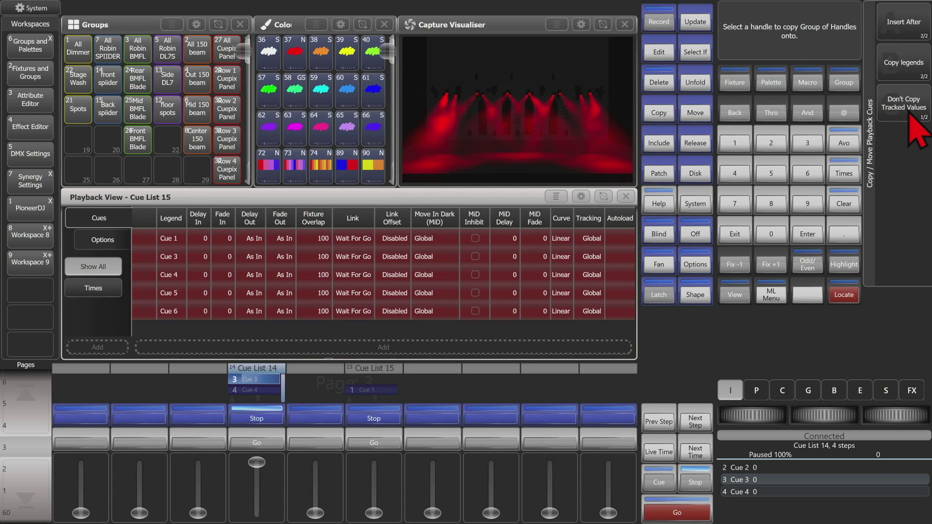
pyautogui.click(267, 388)
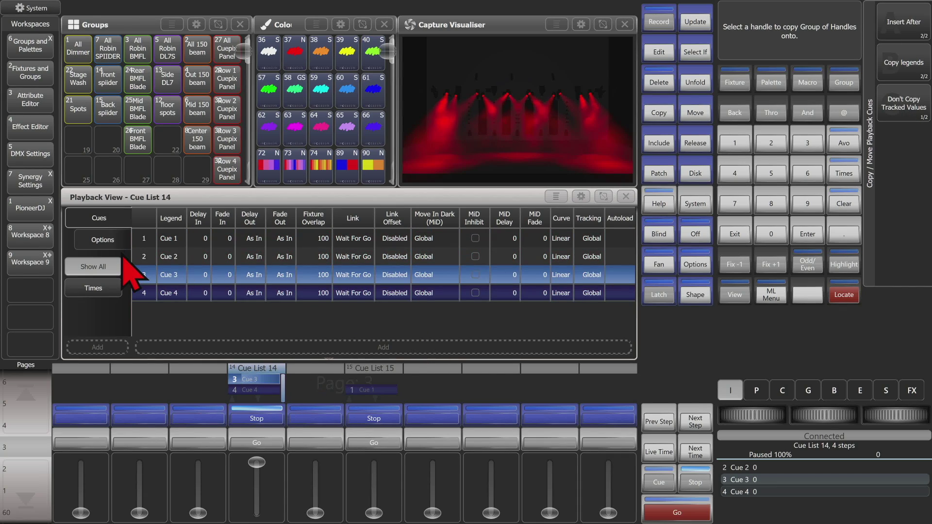
pyautogui.click(141, 240)
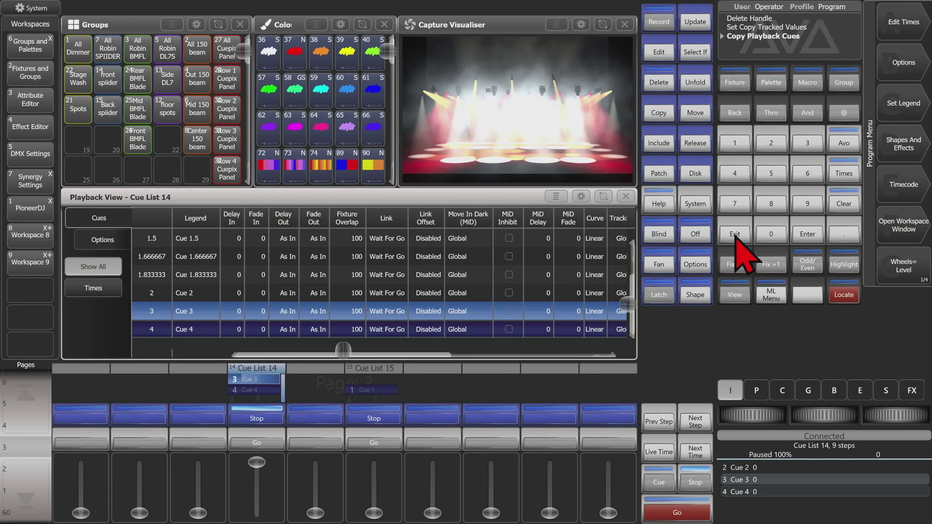
# Step: Release Cue List 14, raise it to full, and step from Cue 1 through 1.5 to Cue 2 and on
pyautogui.click(708, 148)
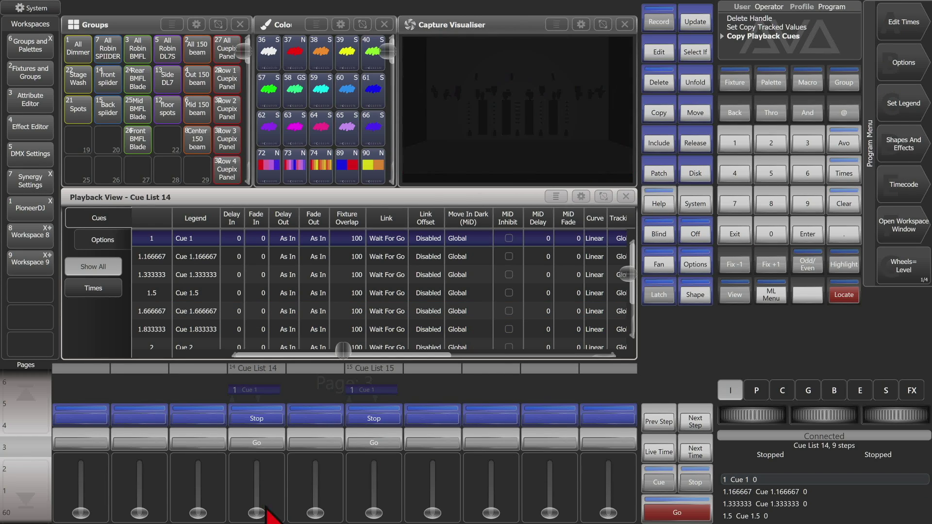
pyautogui.moveTo(257, 512); pyautogui.dragTo(270, 374)
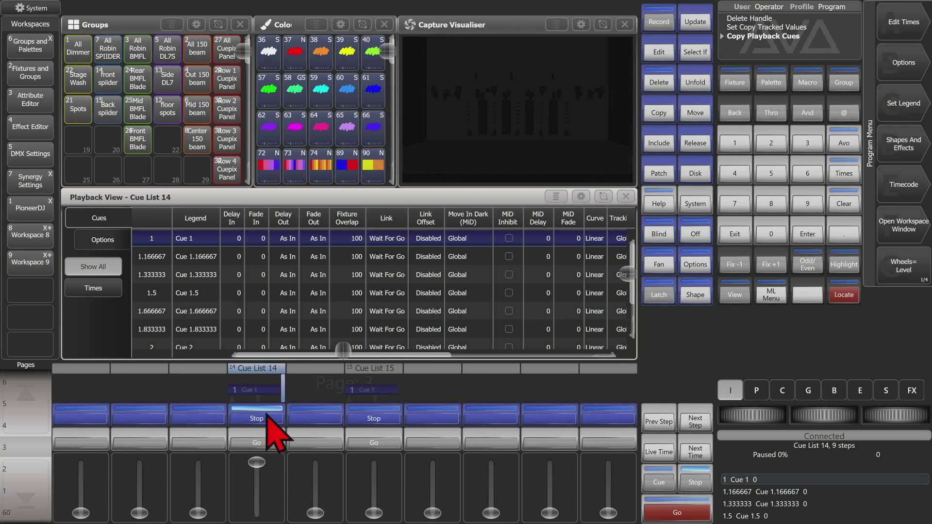
pyautogui.click(681, 518)
pyautogui.click(681, 518)
pyautogui.click(681, 518)
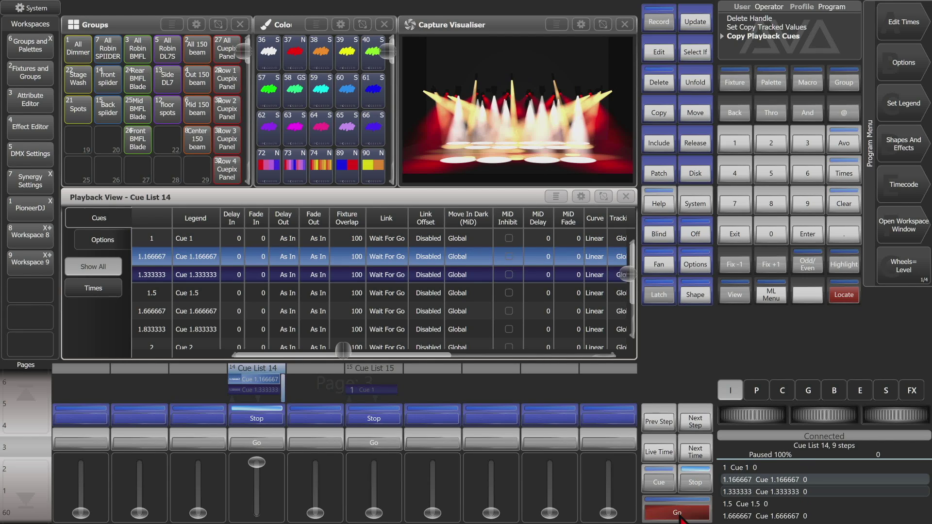
pyautogui.click(680, 518)
pyautogui.click(681, 518)
pyautogui.click(681, 519)
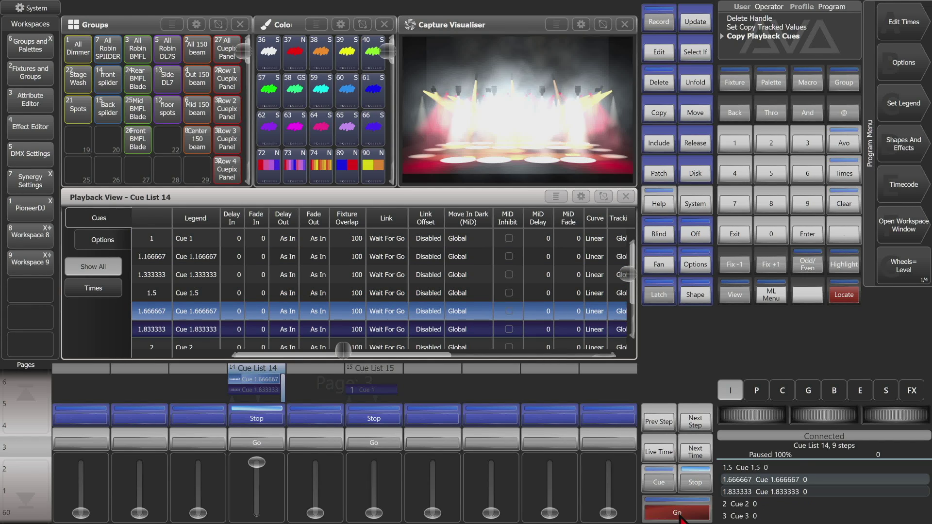
pyautogui.click(680, 518)
pyautogui.click(680, 518)
pyautogui.click(681, 518)
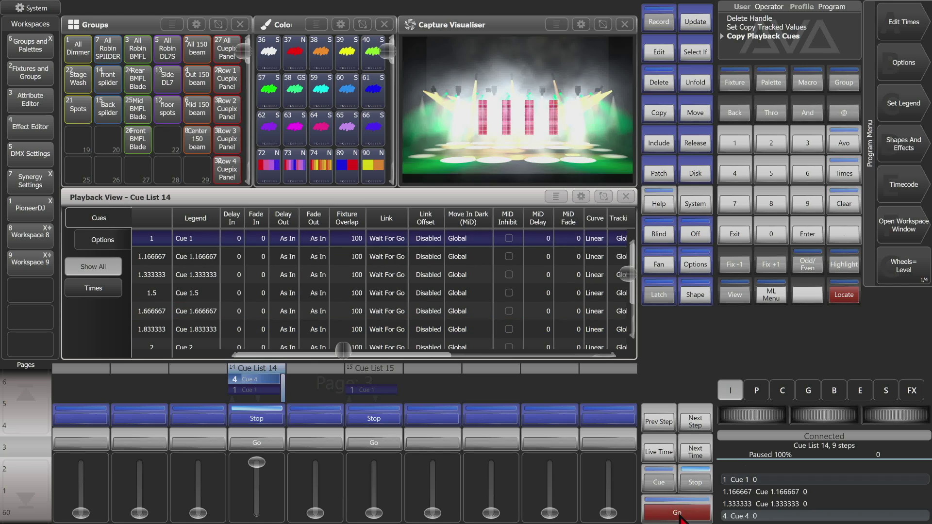